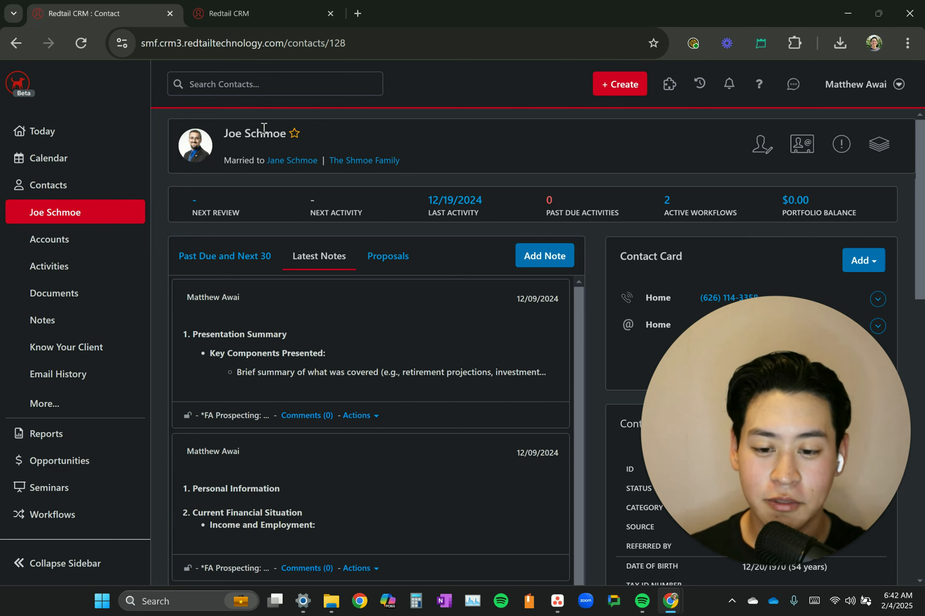
click(254, 15)
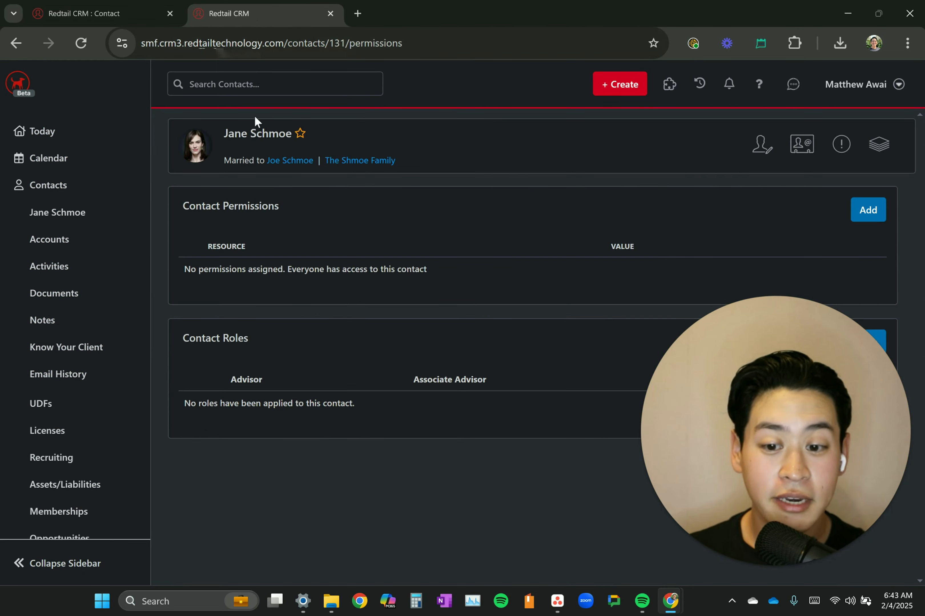
click(129, 5)
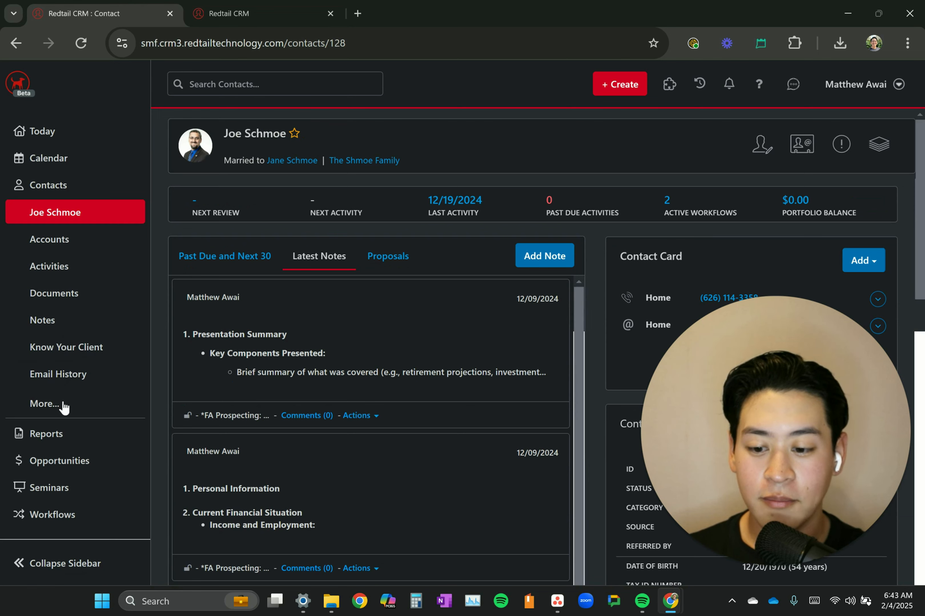
click(59, 409)
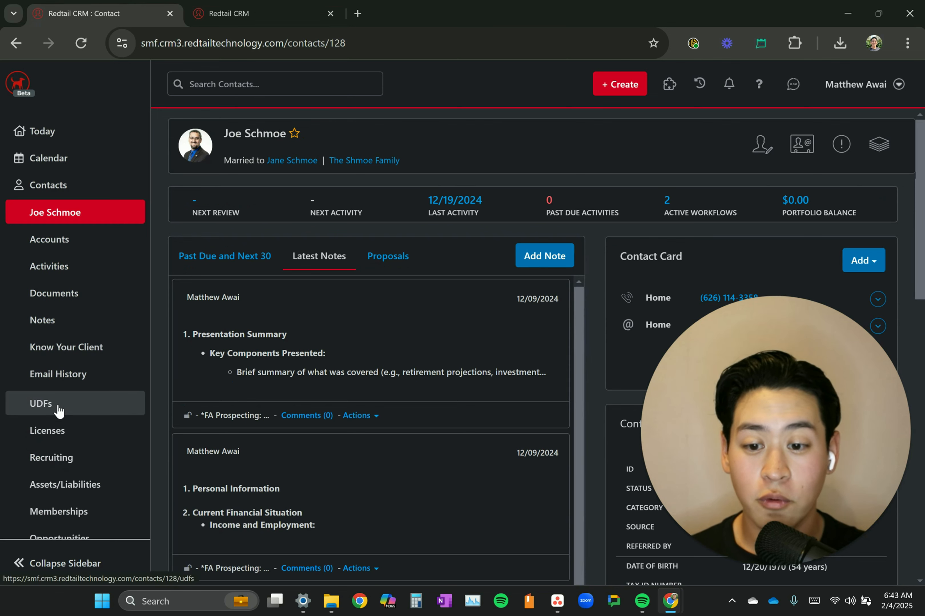
scroll(57, 410, down, 2)
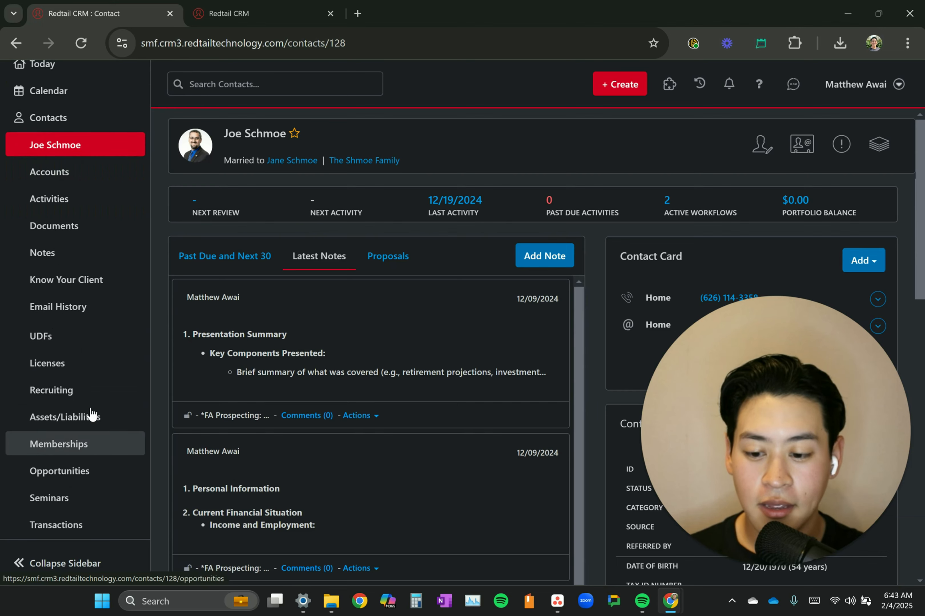
click(89, 42)
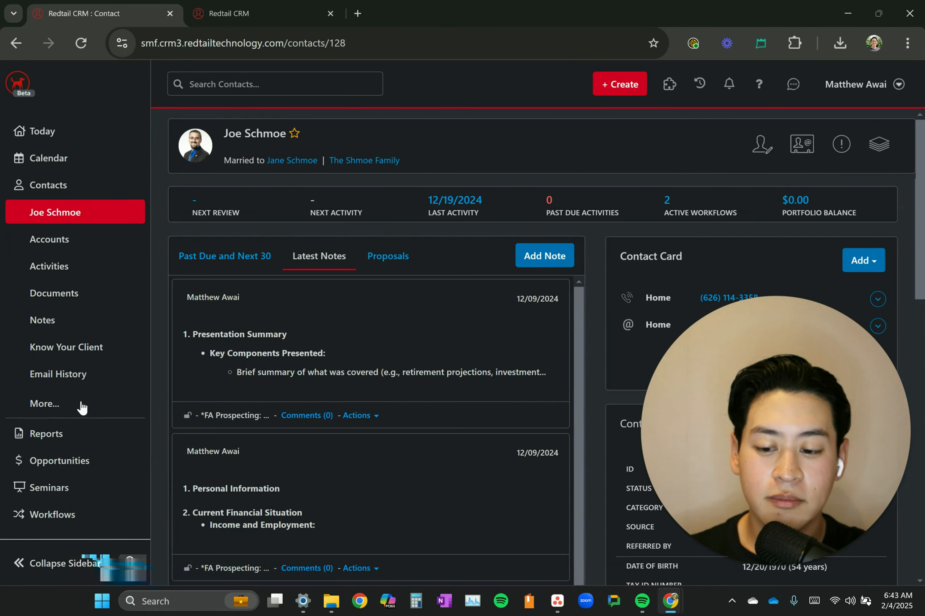
Open the Permissions/Roles page of the husband's contact record
click(46, 405)
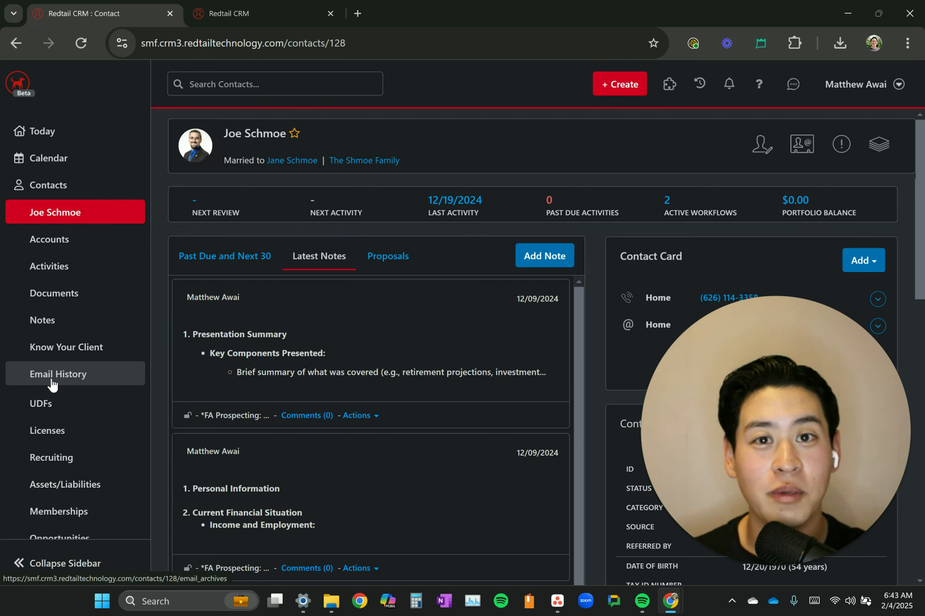
scroll(53, 385, down, 2)
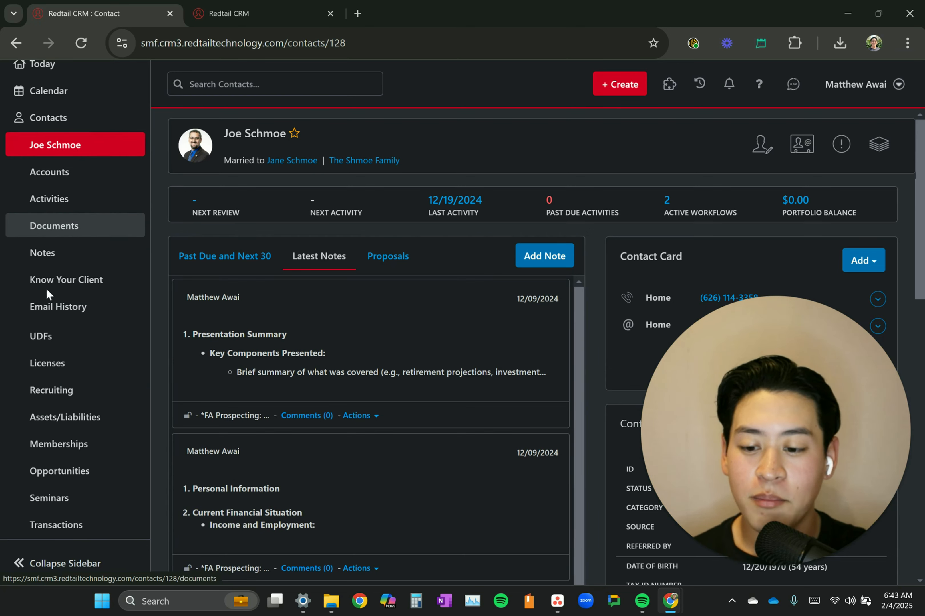
scroll(80, 366, down, 1)
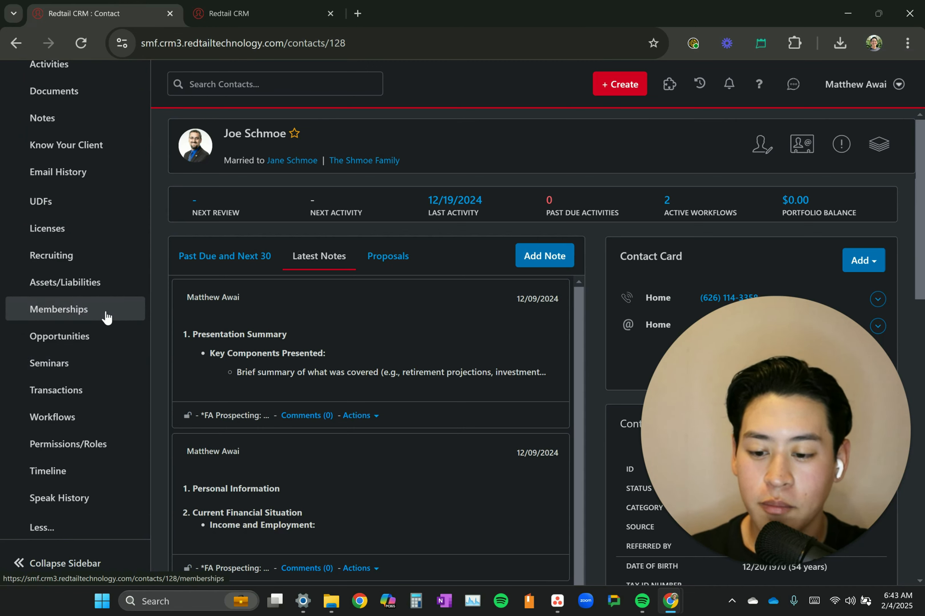
scroll(96, 438, down, 1)
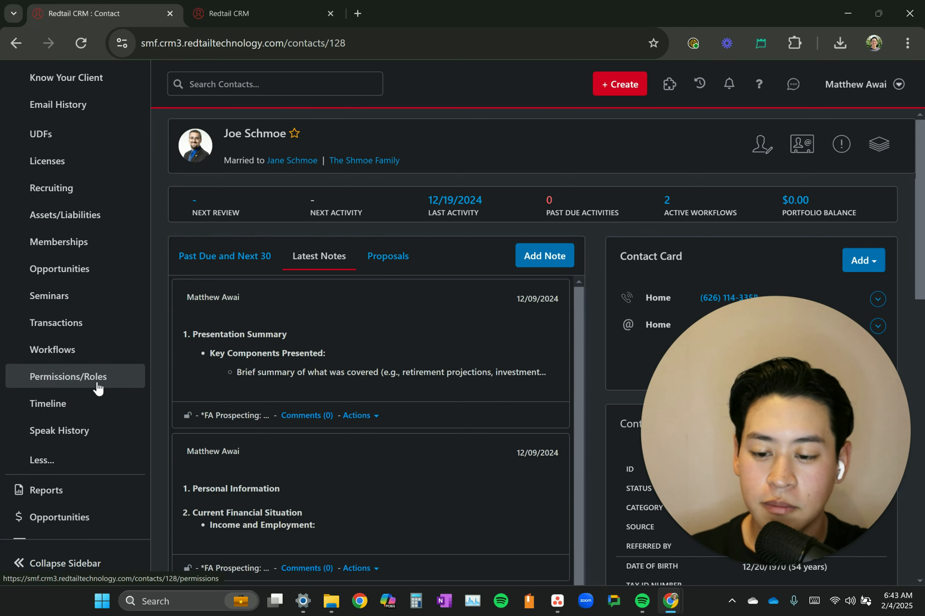
click(81, 380)
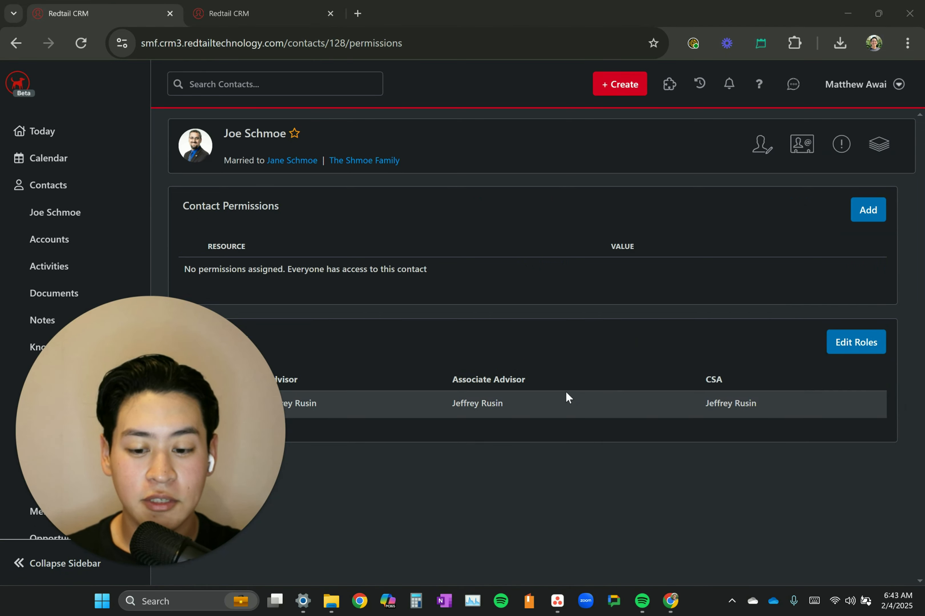
Edit the husband's contact roles, assigning the signed-in user as Advisor, and save the updated roles
click(860, 347)
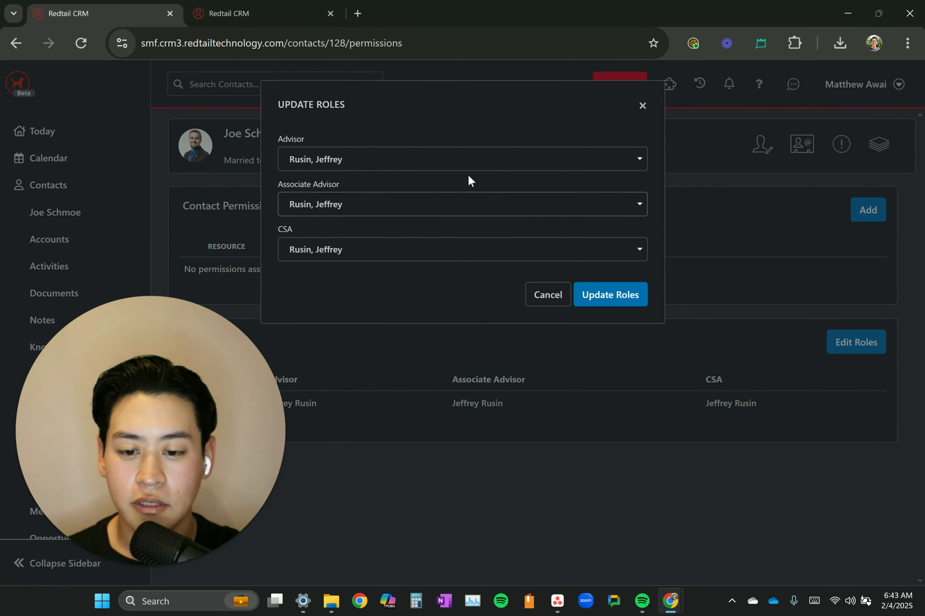
click(341, 161)
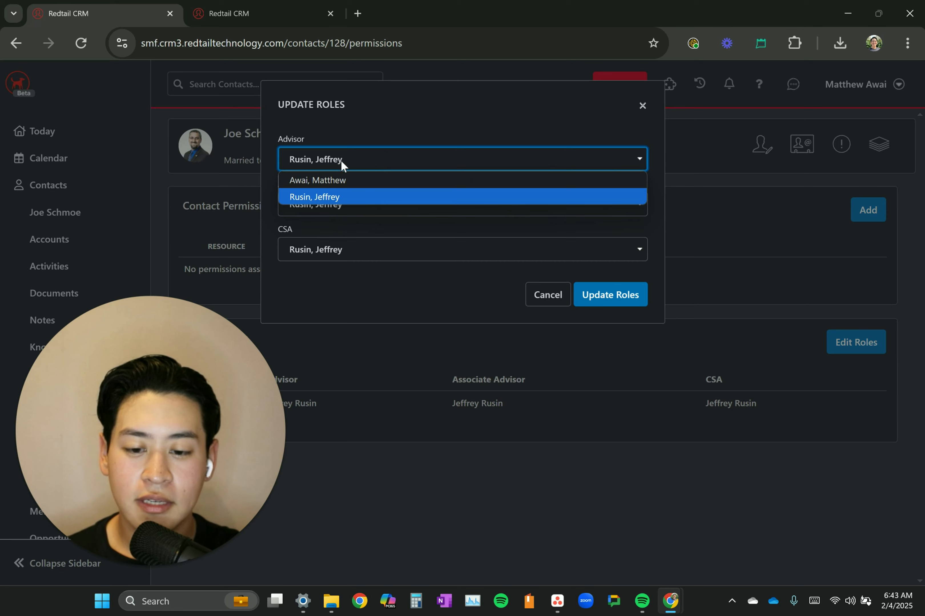
click(315, 127)
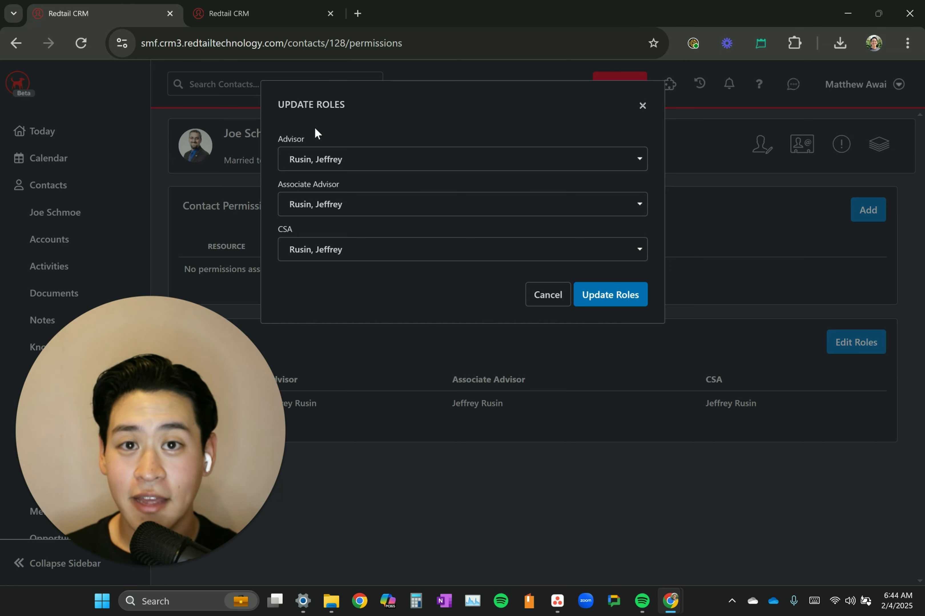
click(335, 158)
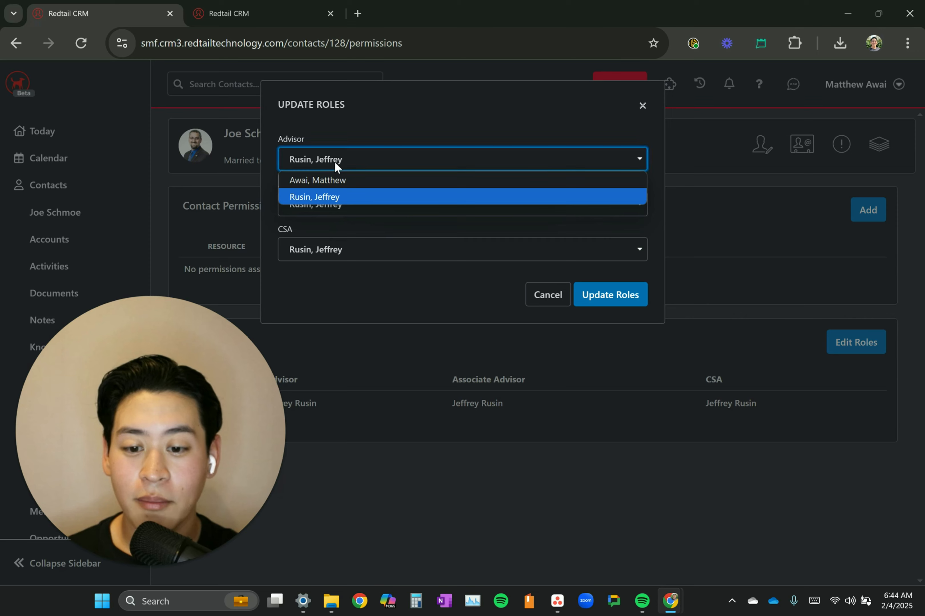
click(335, 185)
click(330, 204)
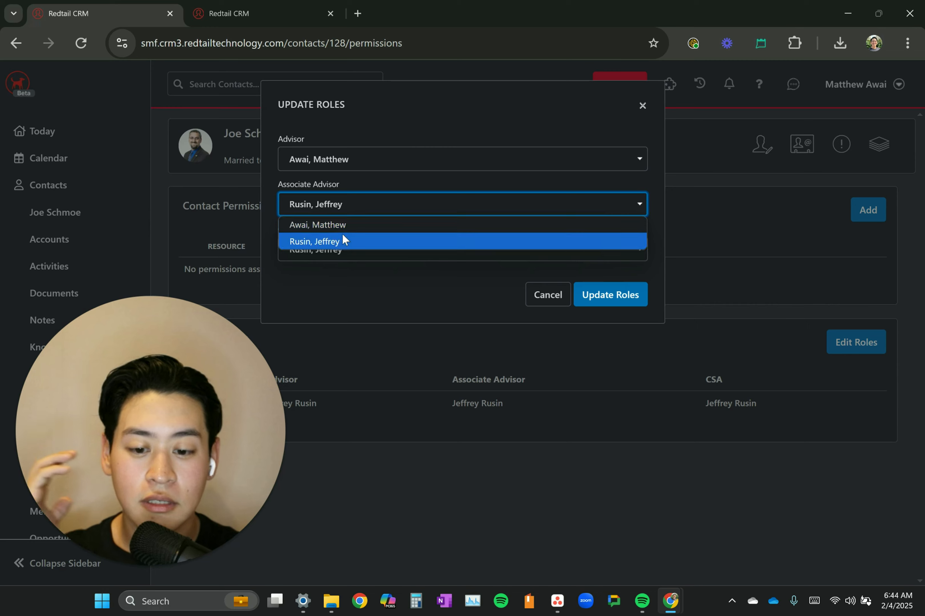
click(405, 122)
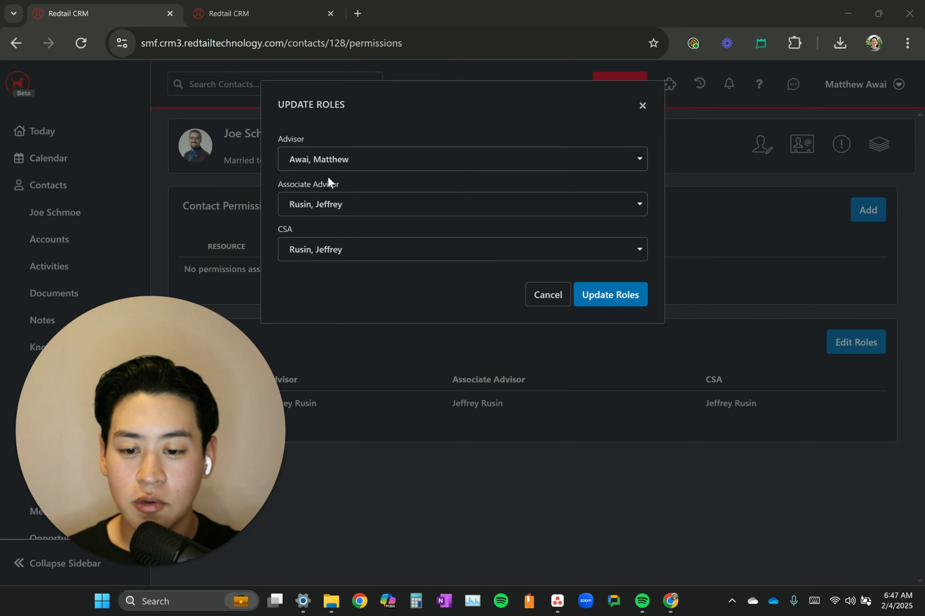
click(630, 298)
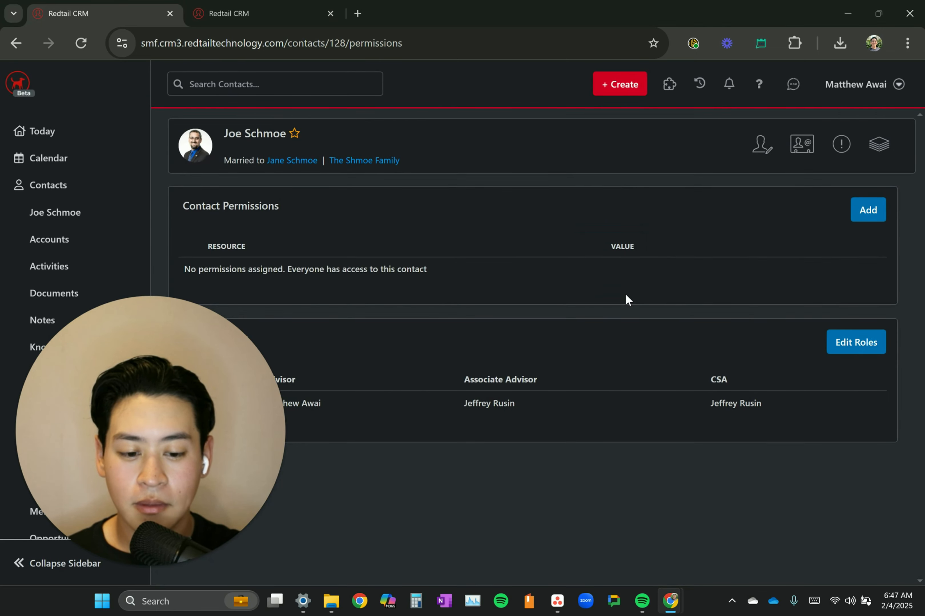
Switch to the wife's contact record and open its Permissions/Roles page
click(303, 6)
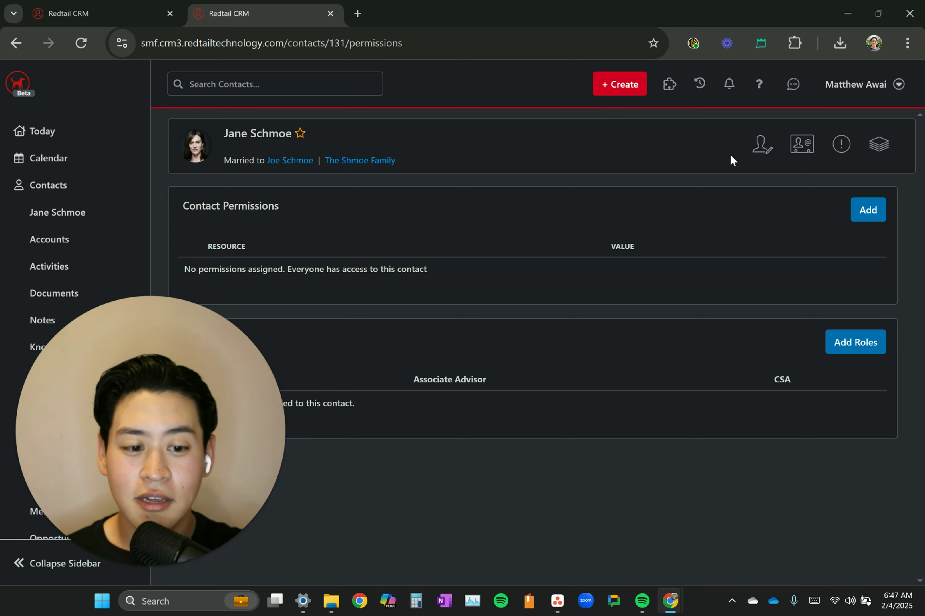
drag(220, 368, 924, 433)
scroll(124, 381, down, 6)
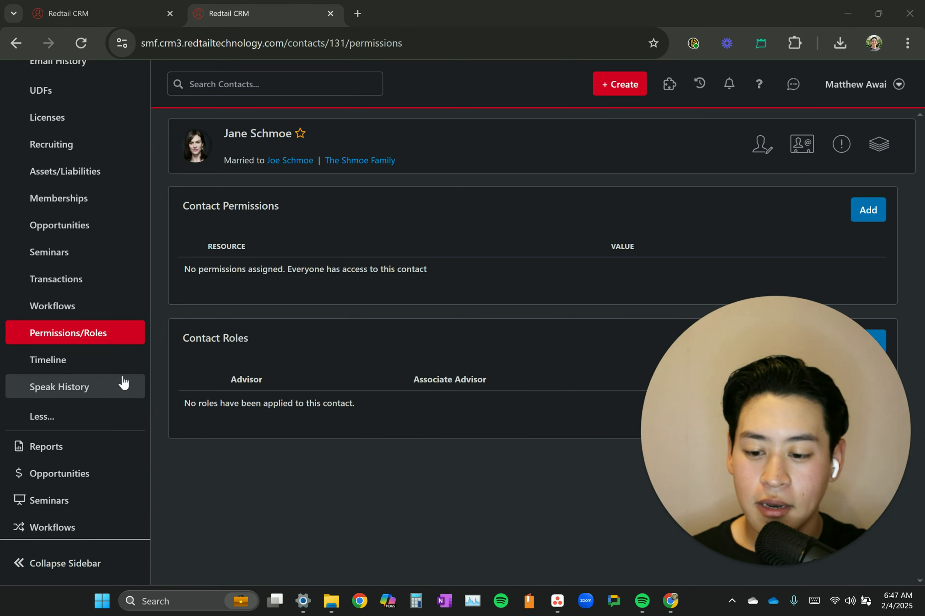
click(103, 341)
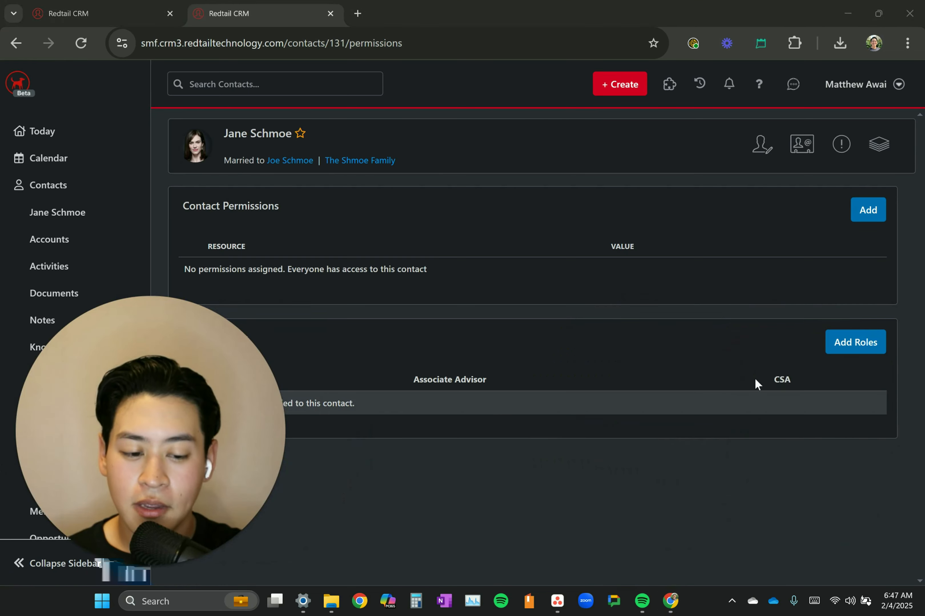
Add roles to the wife's contact with the signed-in user as Advisor and the other team member as Associate Advisor and CSA
click(853, 349)
click(385, 160)
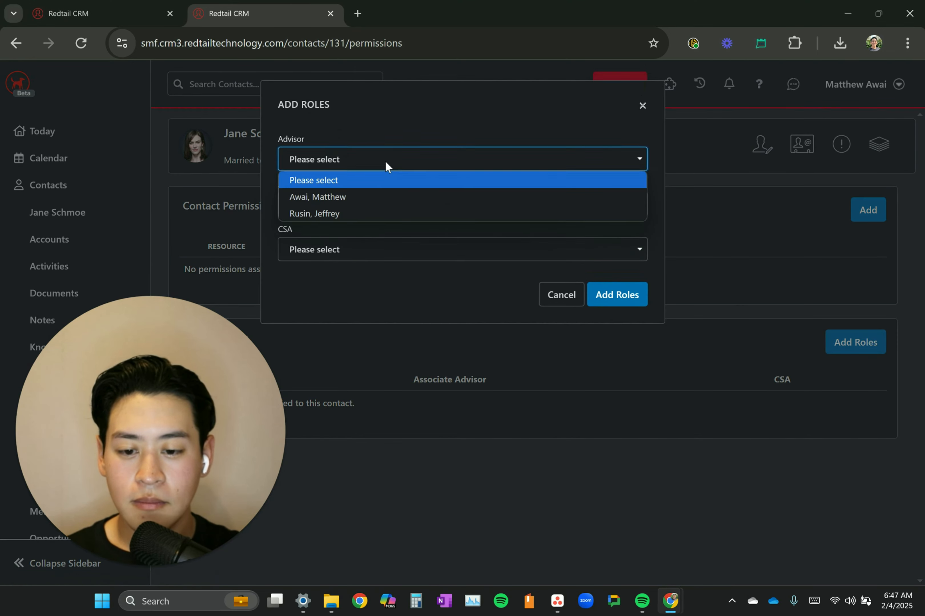
click(352, 198)
click(344, 206)
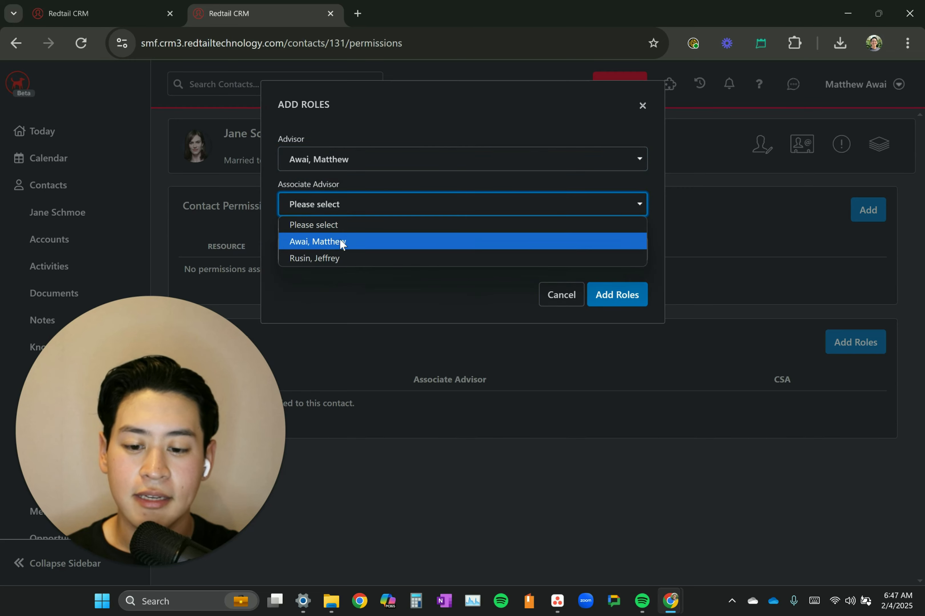
click(336, 258)
click(334, 255)
click(325, 300)
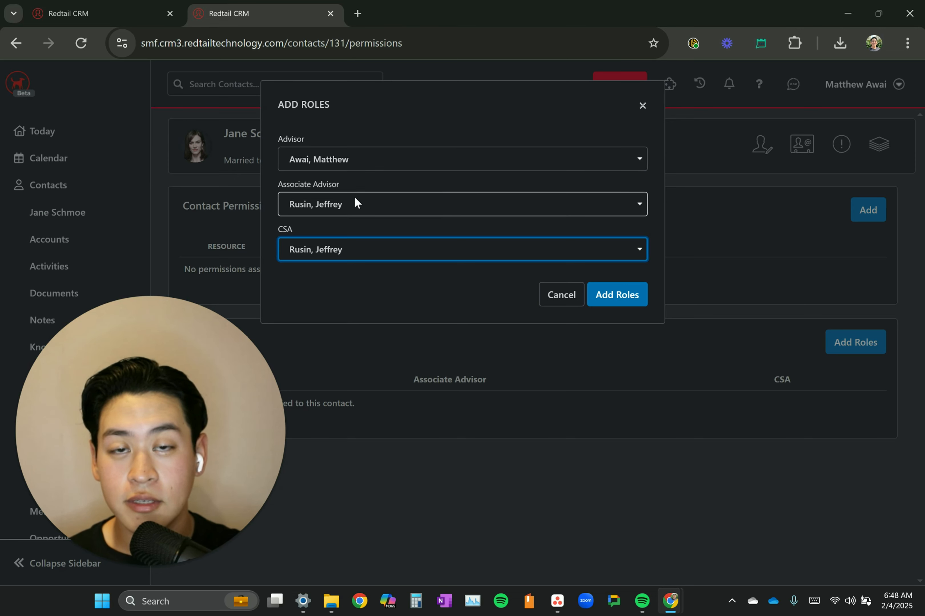
click(628, 304)
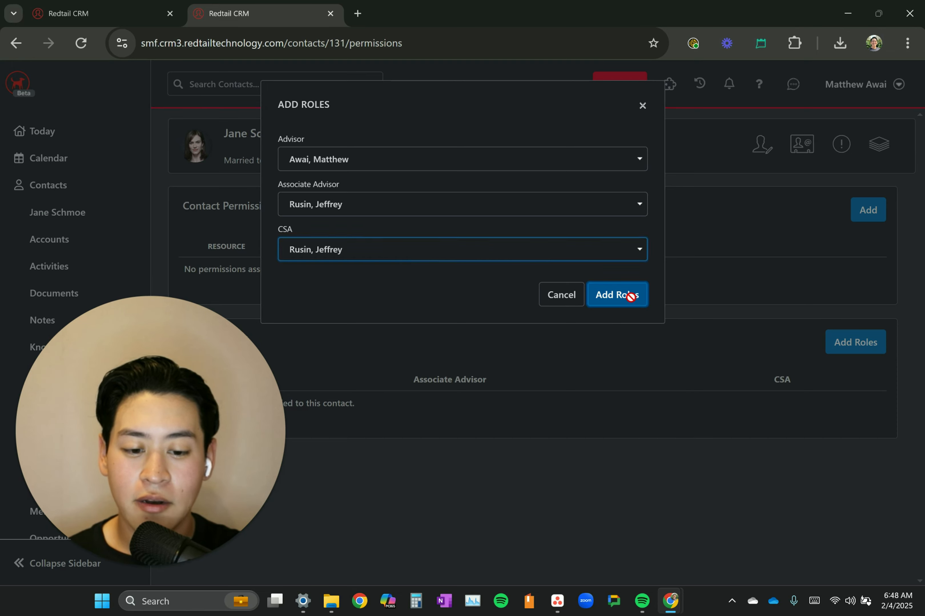